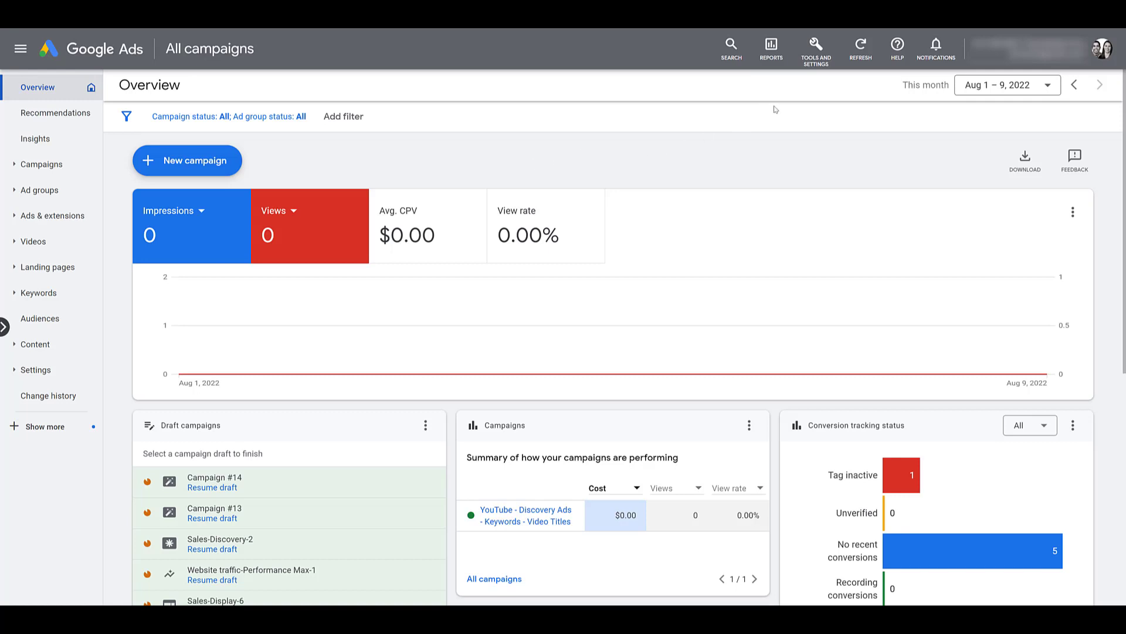
Go to Access and security, then cancel removing the second user's access
left_click(817, 53)
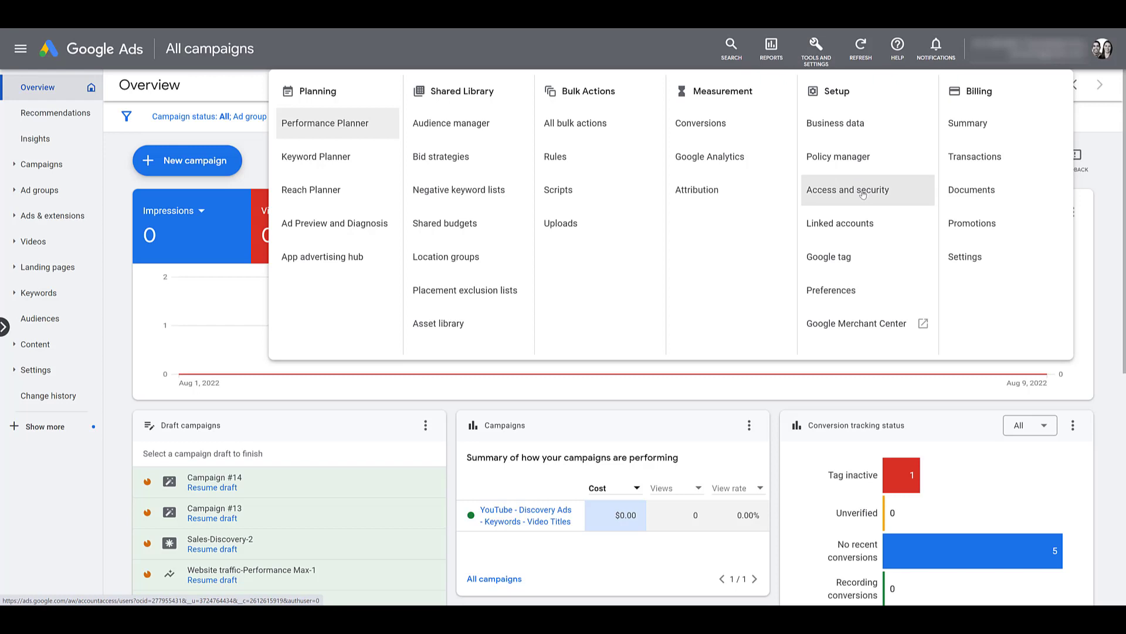
left_click(863, 195)
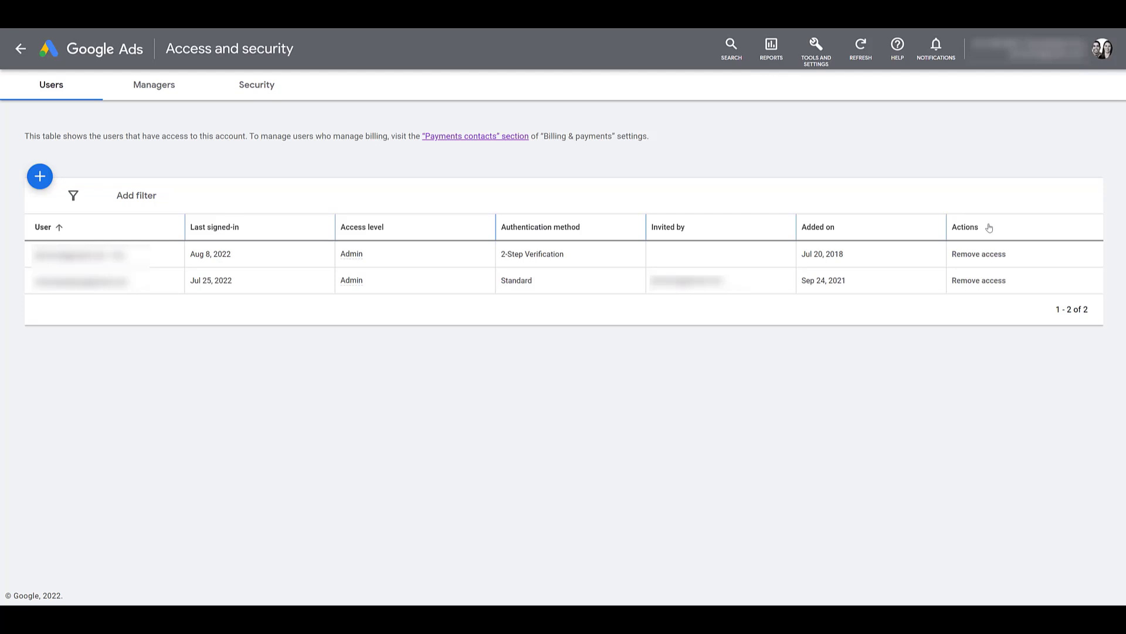
left_click(991, 282)
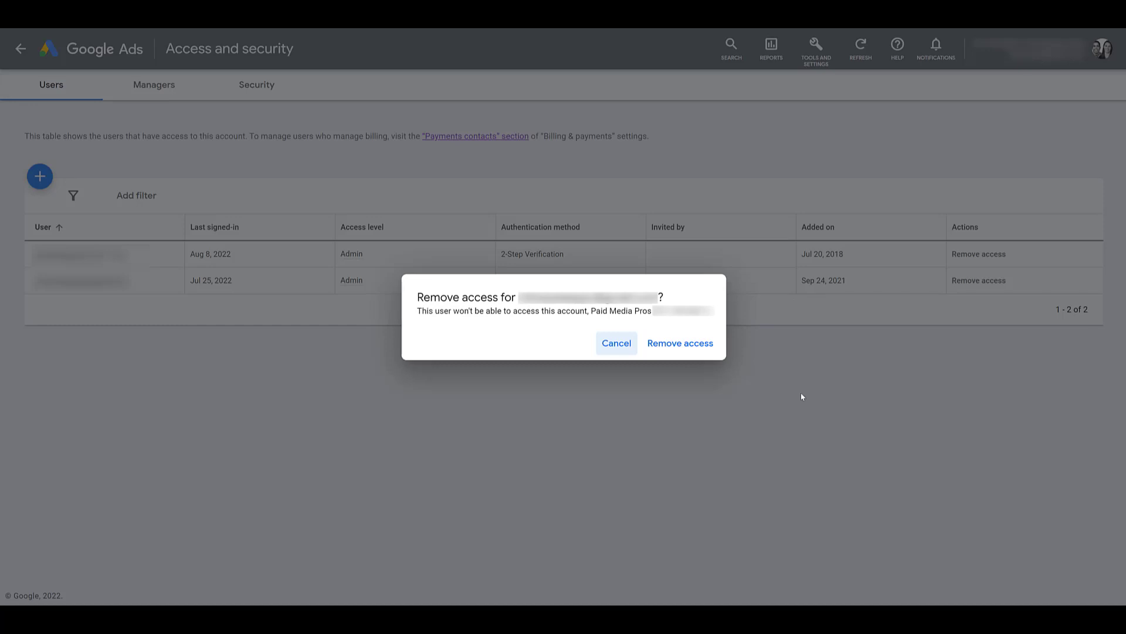
left_click(617, 345)
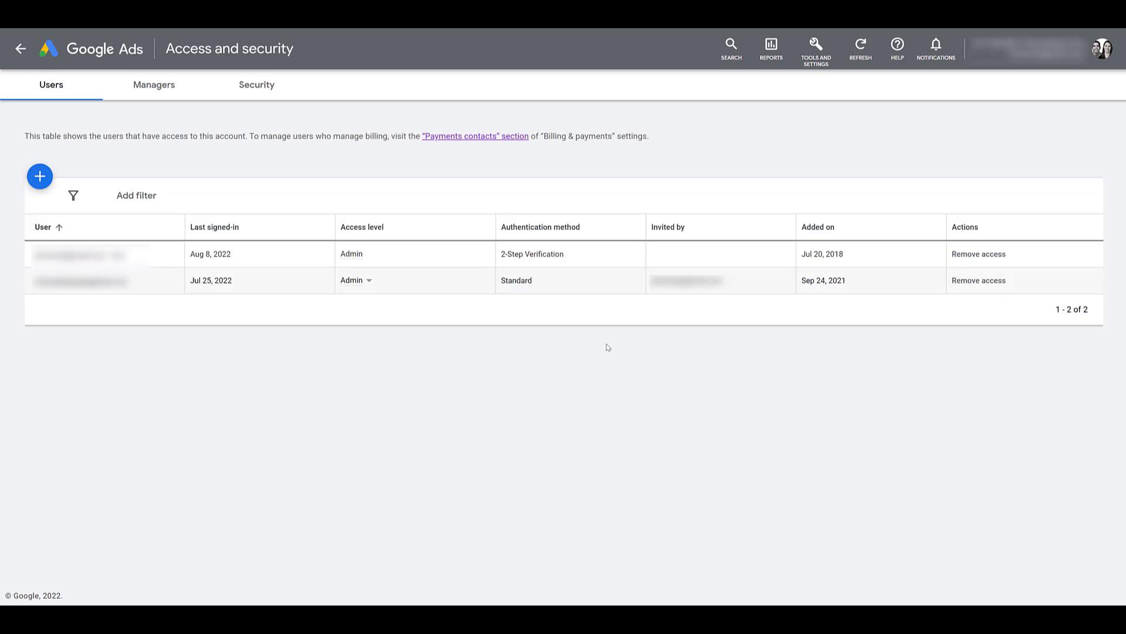
Invite a new user by pasting their e-mail address and choosing Billing access
left_click(40, 177)
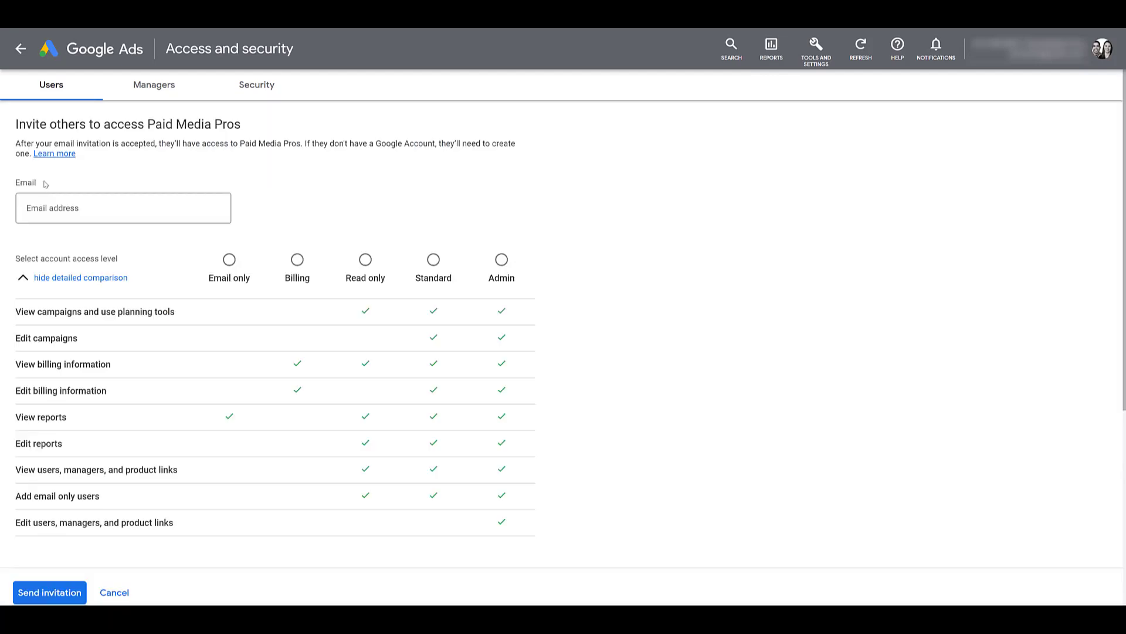
left_click(34, 209)
key("ctrl+v")
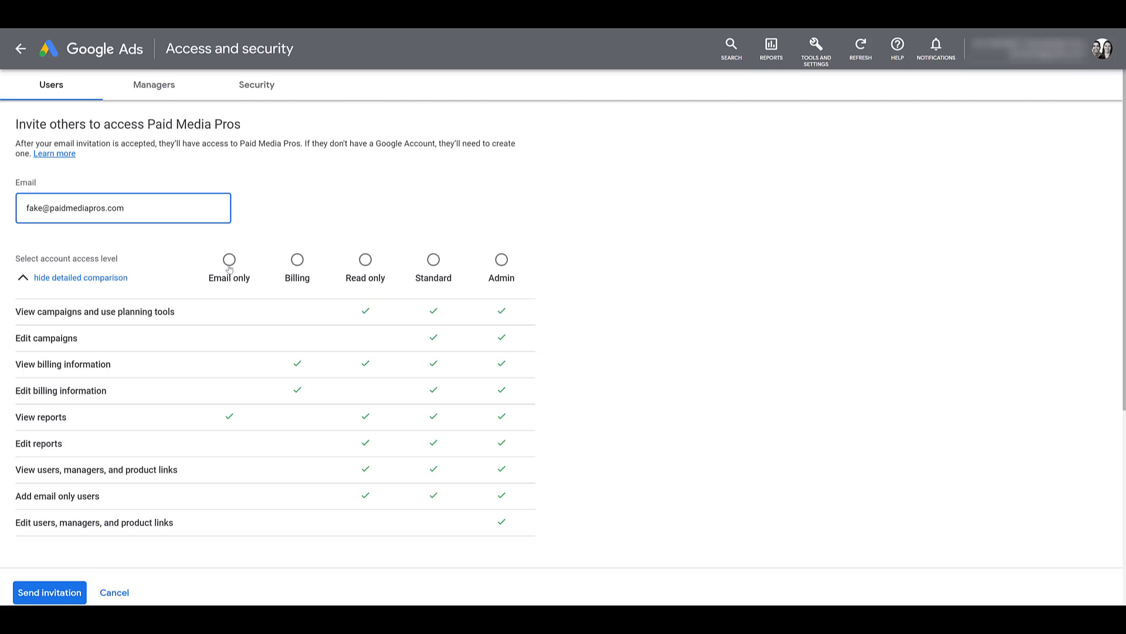
left_click(230, 261)
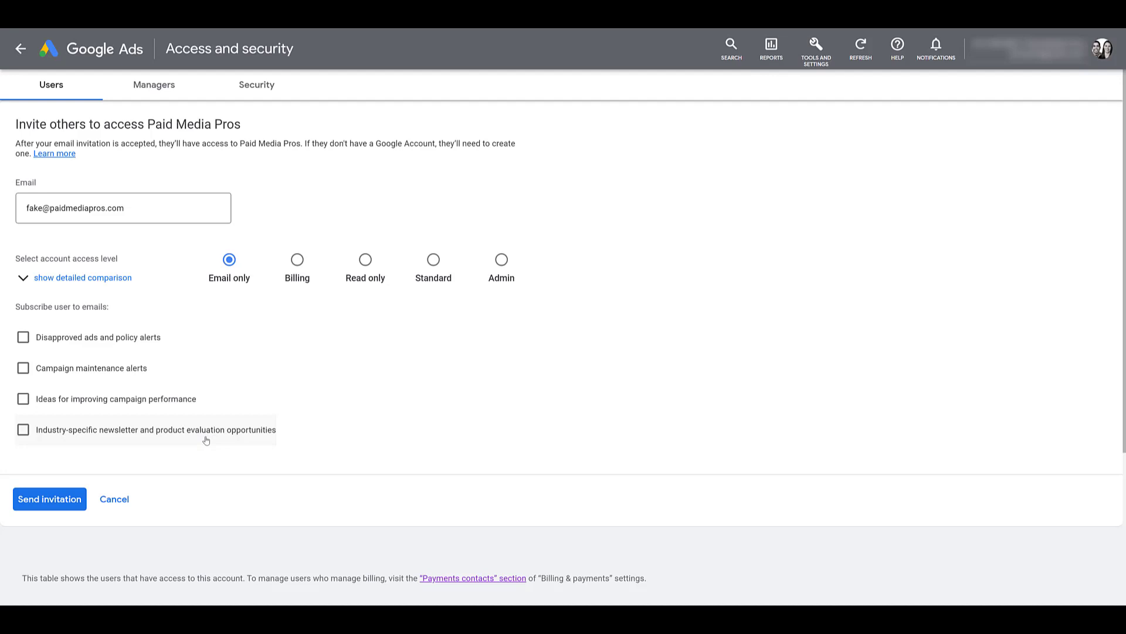
left_click(297, 261)
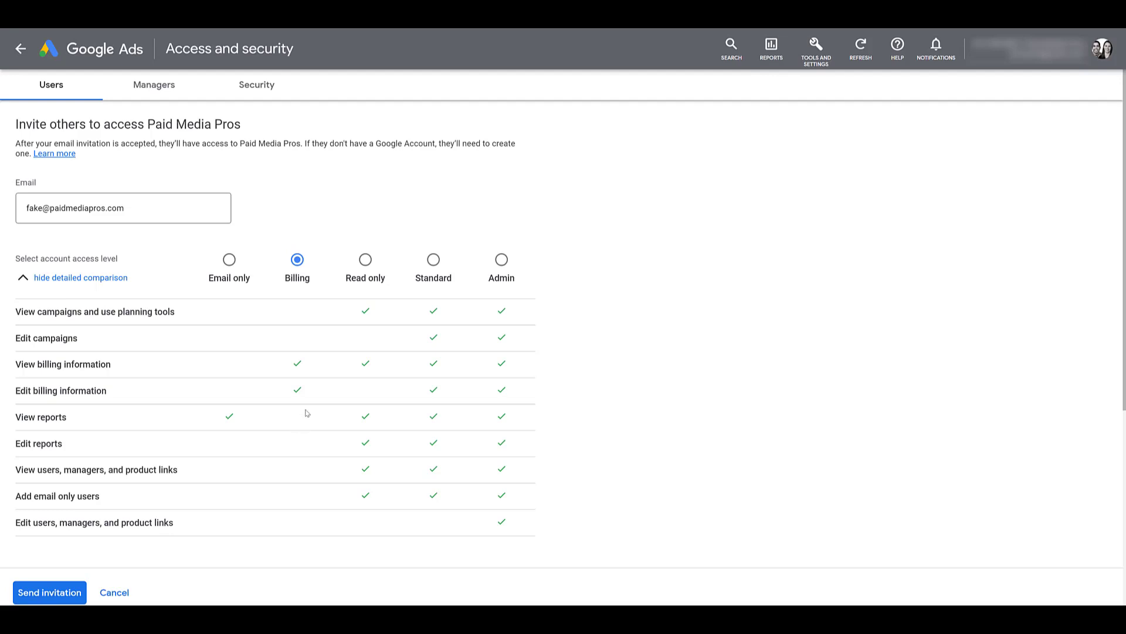
Cancel the invitation and go to Manage payments users under Billing settings
left_click(115, 594)
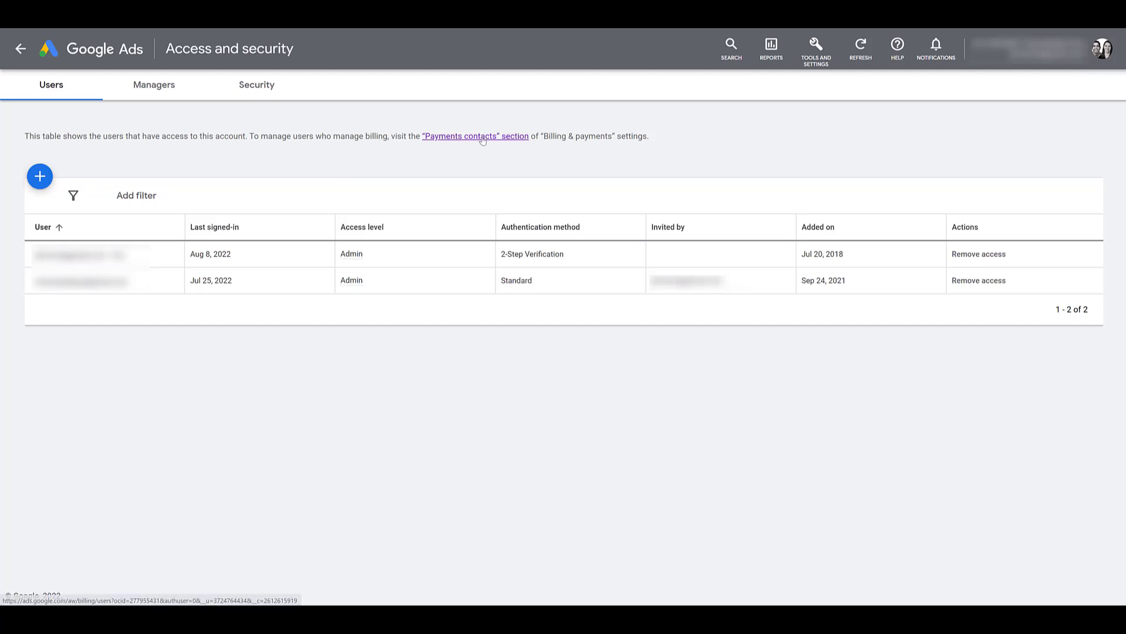
left_click(813, 63)
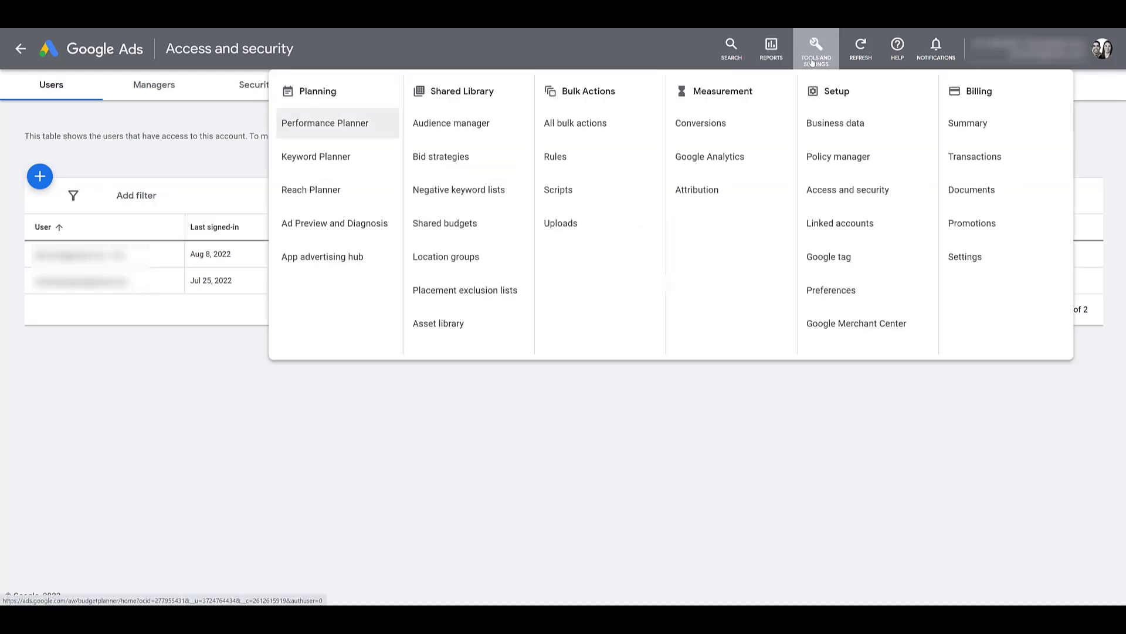
left_click(966, 258)
scroll(688, 264, "down", 7)
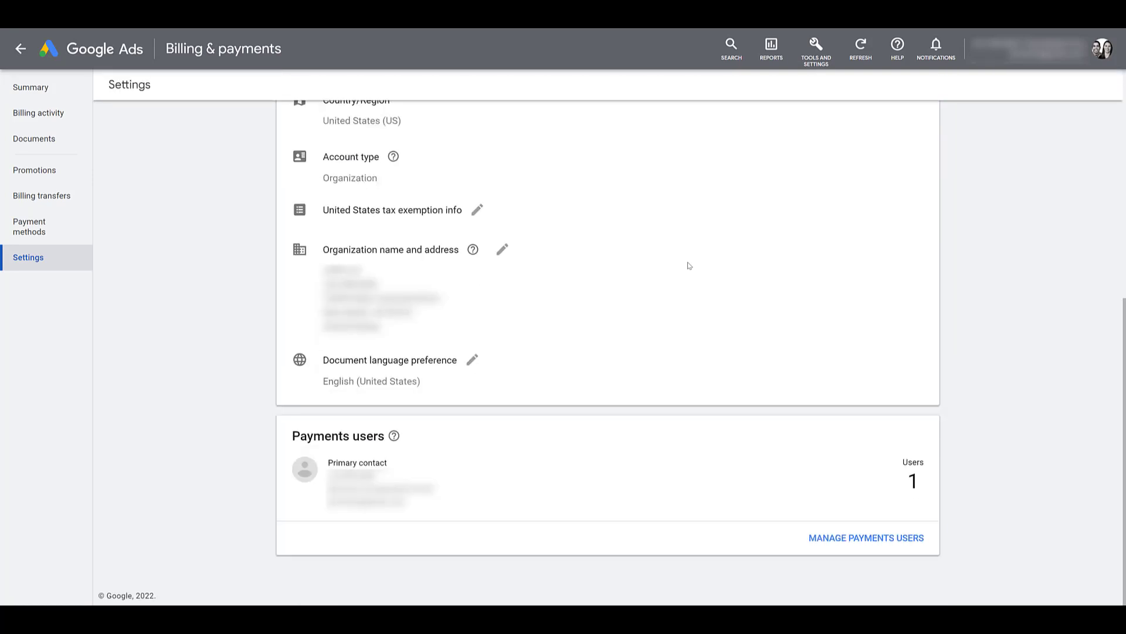
left_click(854, 539)
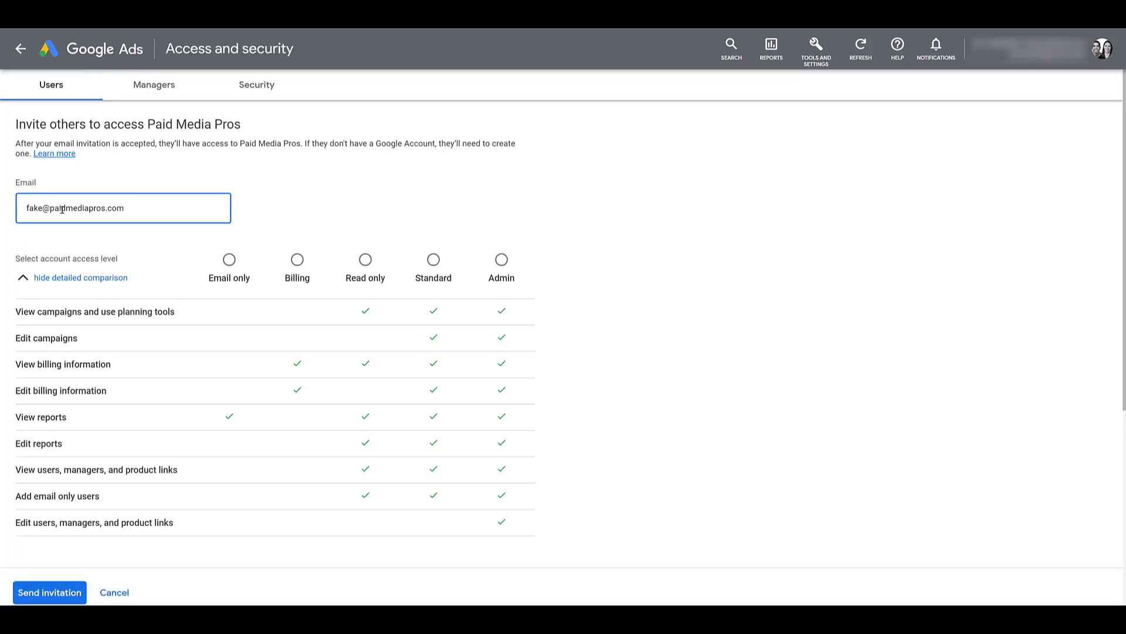
Choose Read only as the invitee's access level
left_click(365, 264)
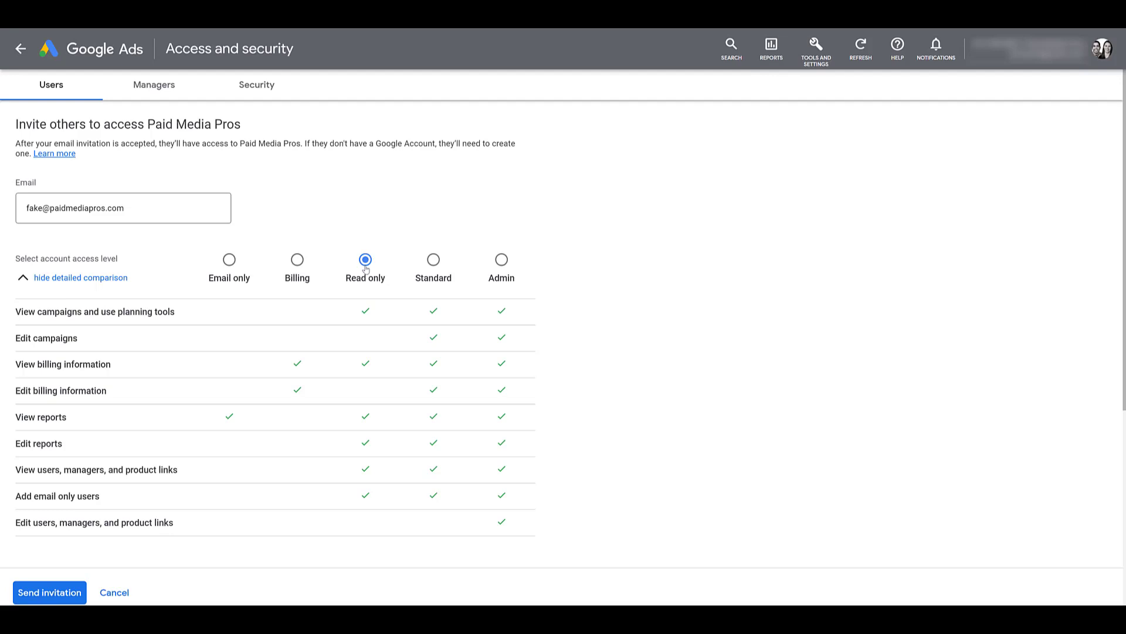
Switch the invitee's access level to Admin, passing through Standard
left_click(436, 267)
left_click(503, 267)
left_click(825, 61)
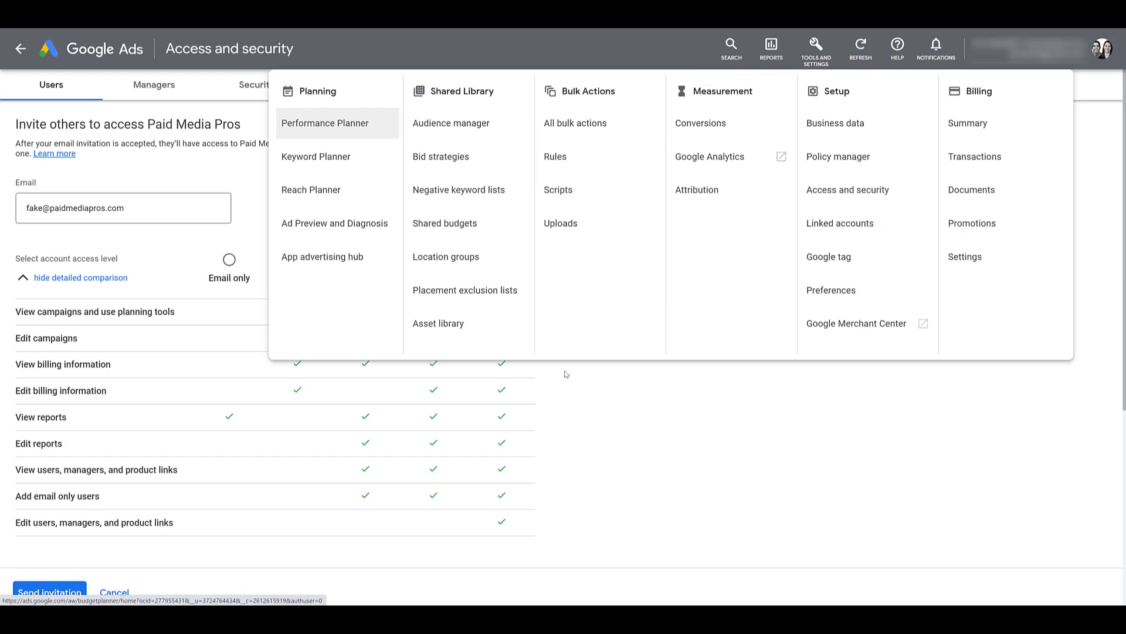
left_click(573, 444)
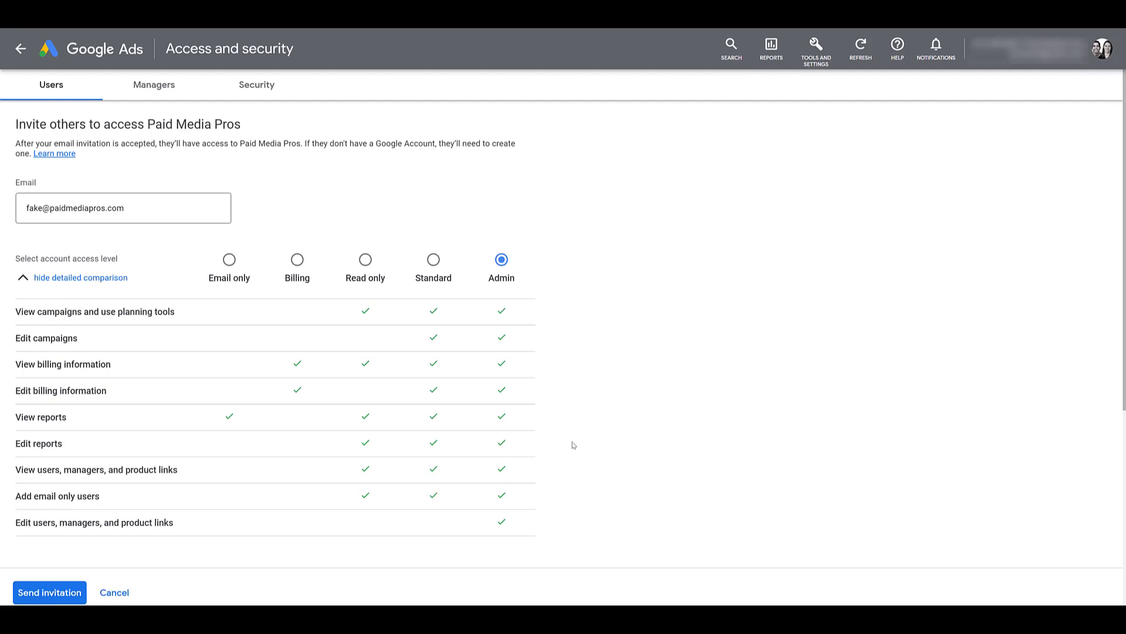
Send the Admin invitation to the new user
left_click(49, 593)
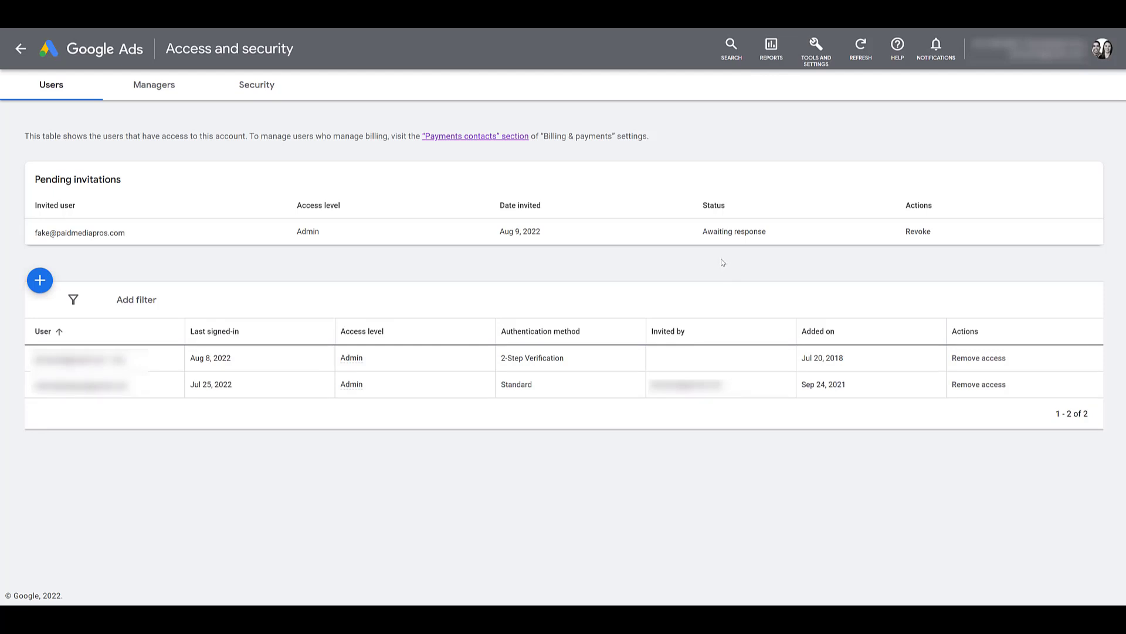
Revoke the pending invitation and confirm the revocation
left_click(916, 234)
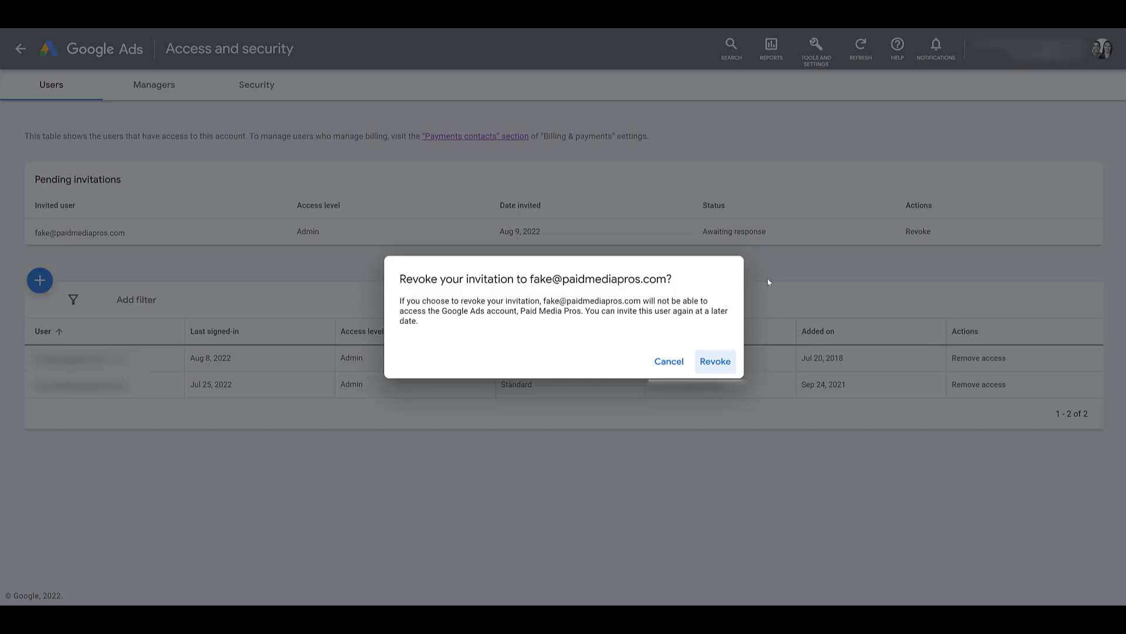
left_click(717, 362)
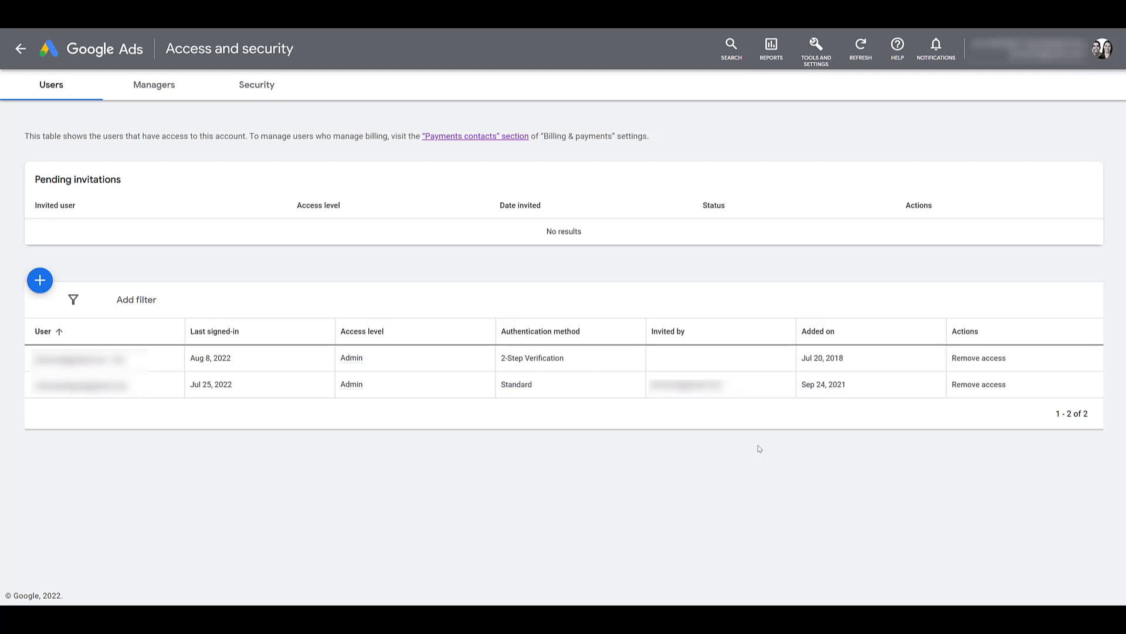
Show the Managers tab with the two linked manager accounts
left_click(169, 95)
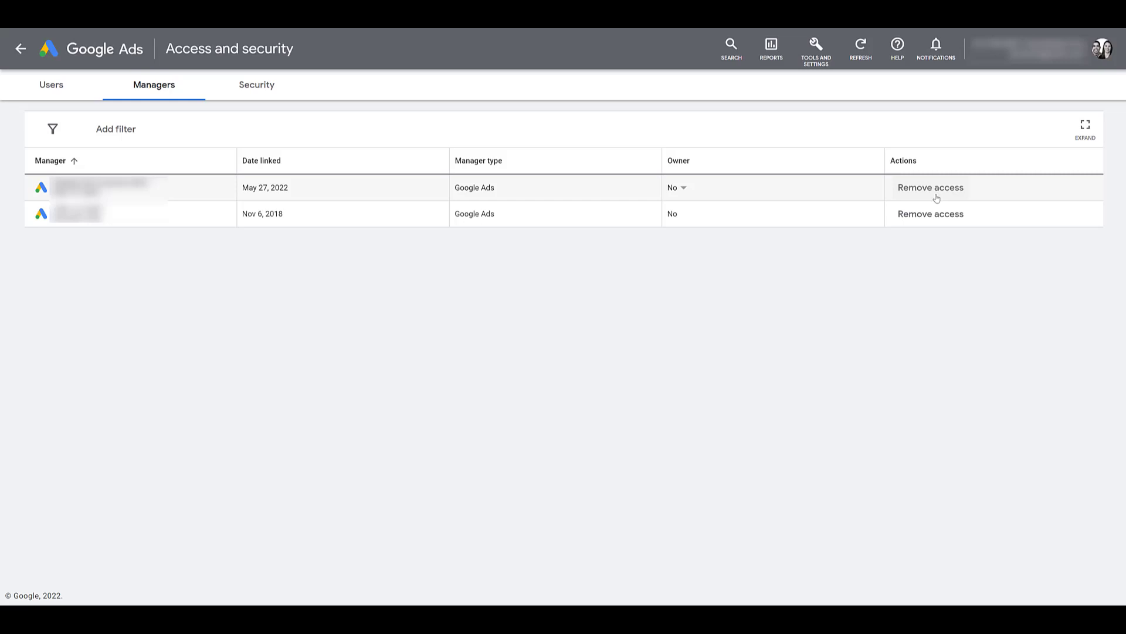
Start unlinking the first manager account, then cancel to keep the link
left_click(933, 189)
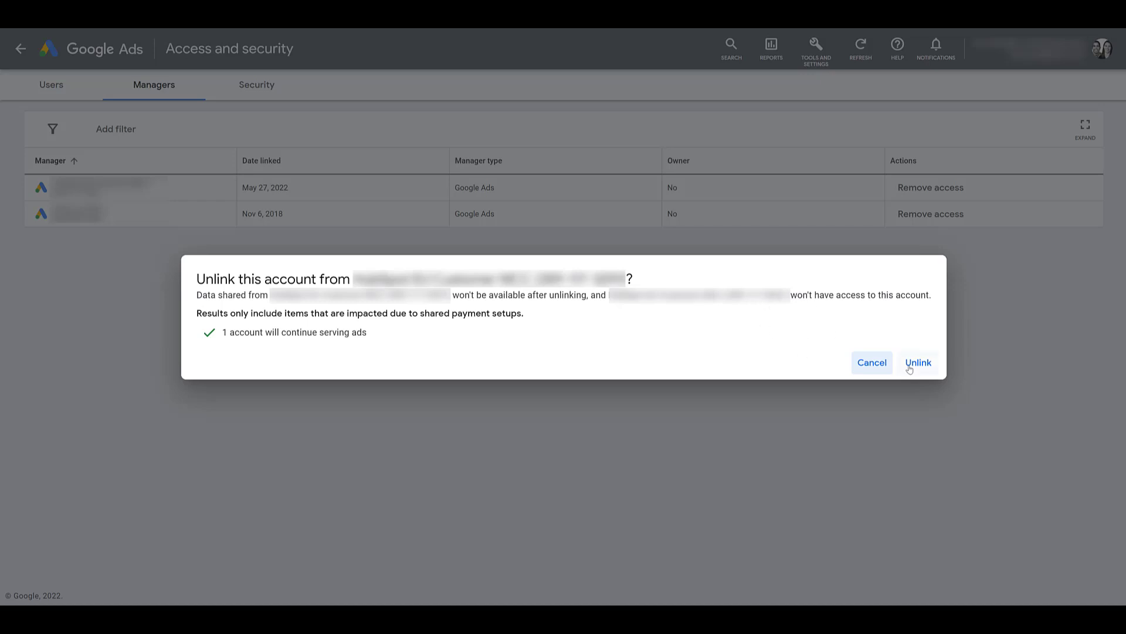
left_click(874, 365)
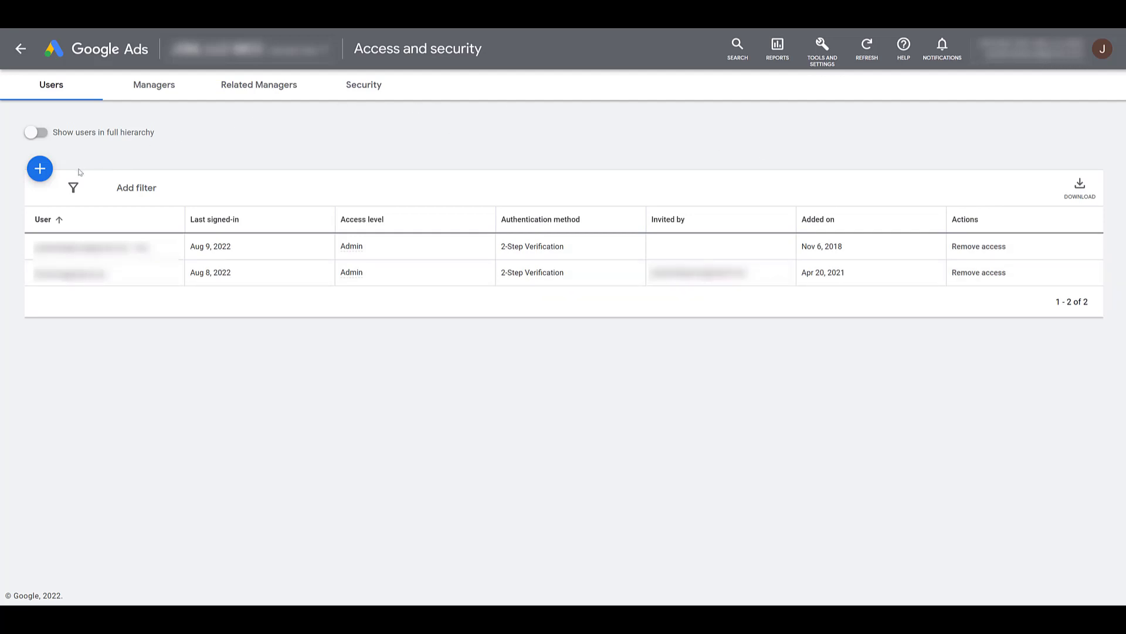
left_click(41, 169)
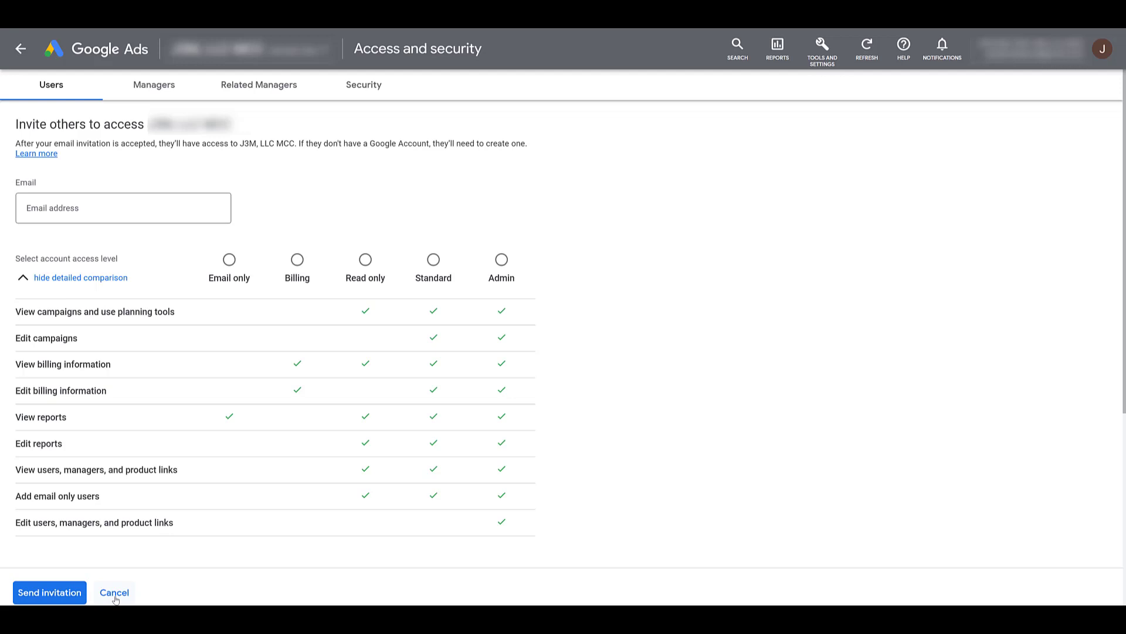
left_click(114, 593)
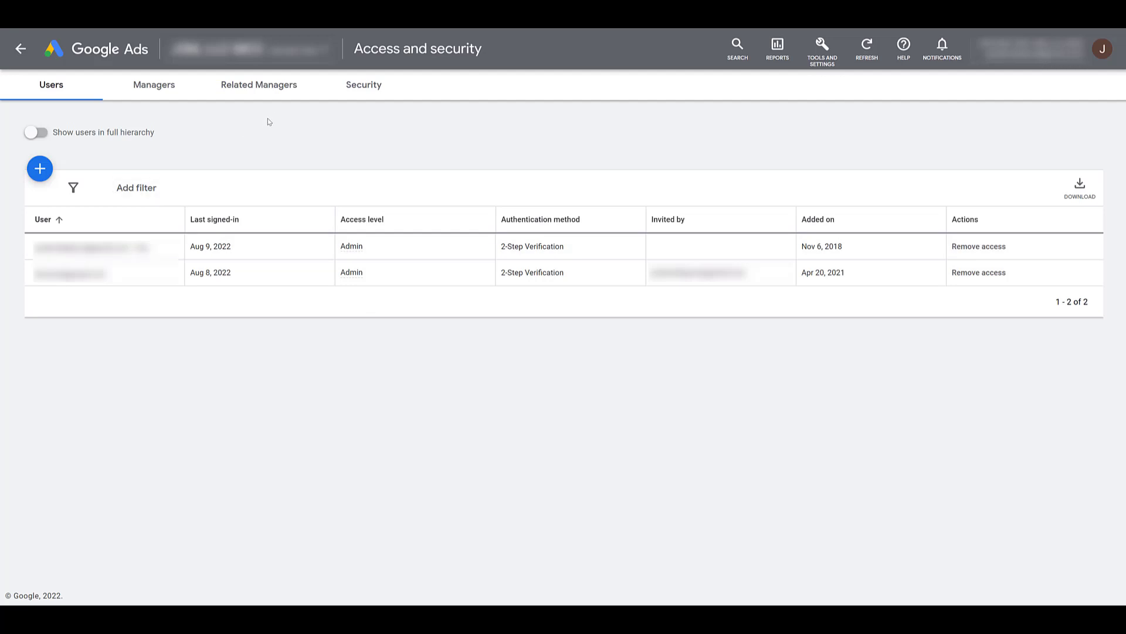
Switch to the Related Managers tab
left_click(265, 88)
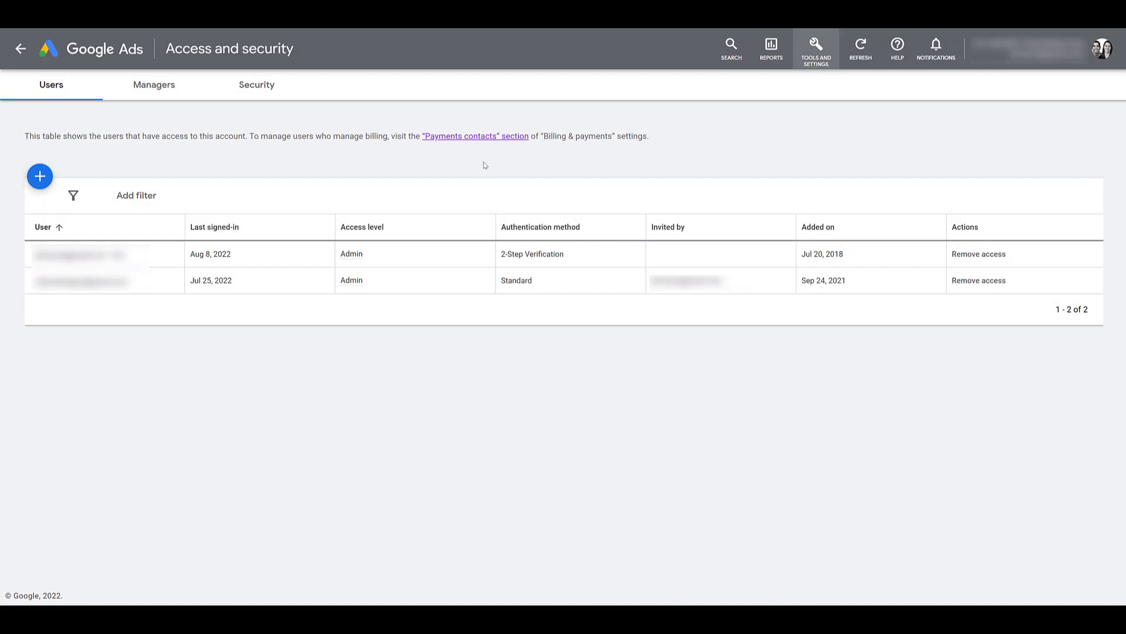
Open the Security tab to view the 2-Step Verification status and the allowed domains
left_click(262, 95)
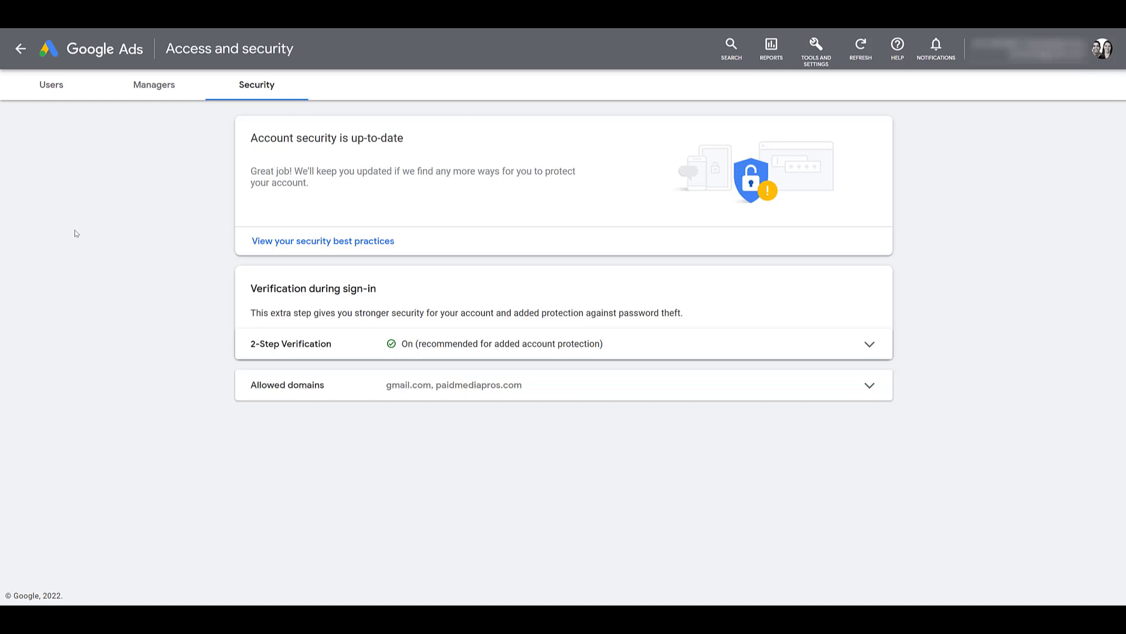
left_click(290, 249)
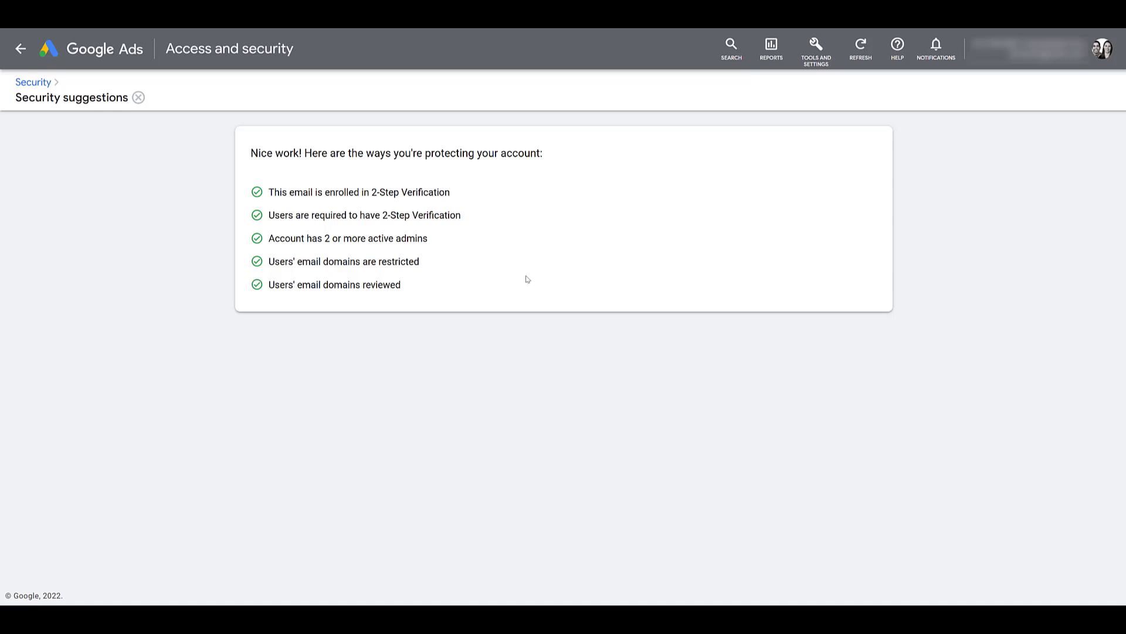
Return to Security and review the 2-Step Verification details, leaving it On unchanged
left_click(34, 86)
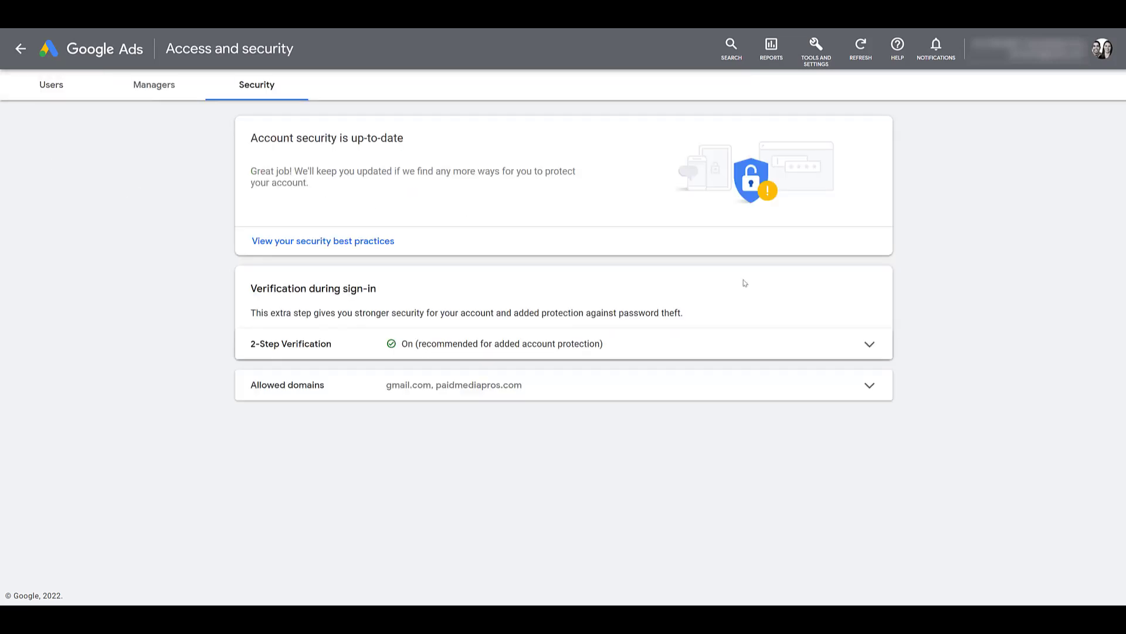
left_click(870, 346)
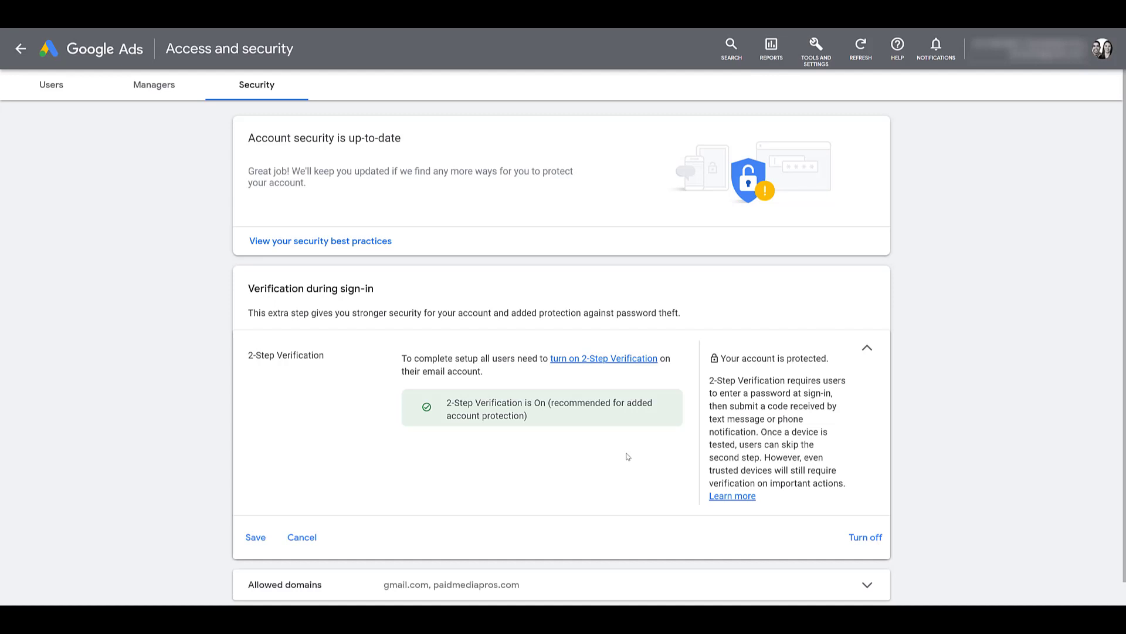
left_click(303, 537)
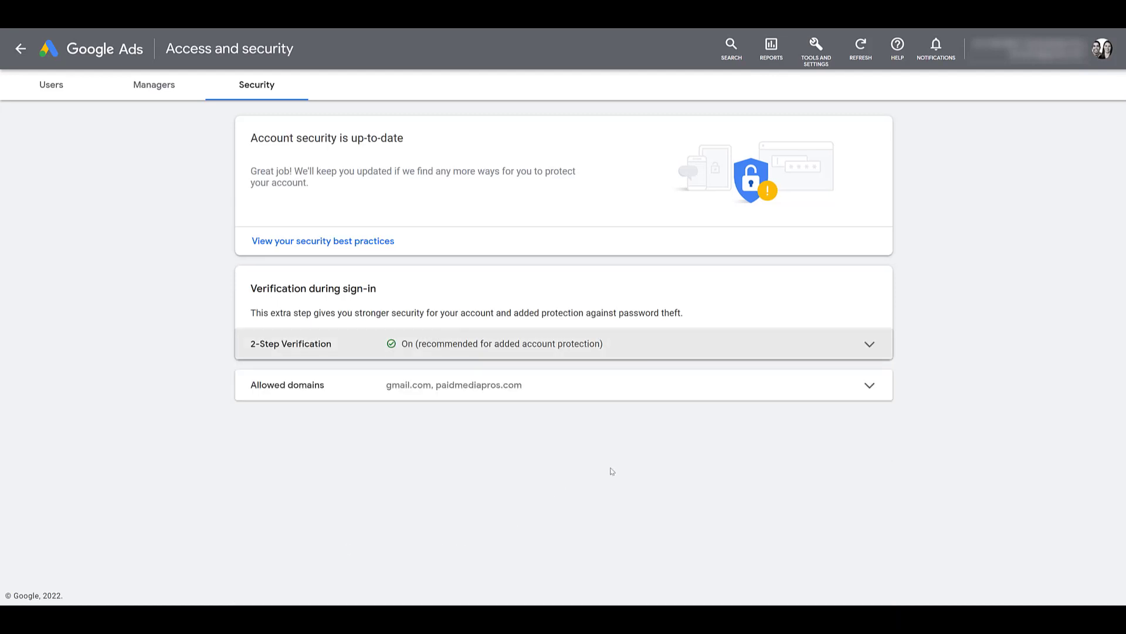
Draft agency.com as an extra allowed domain, then remove that entry
left_click(657, 394)
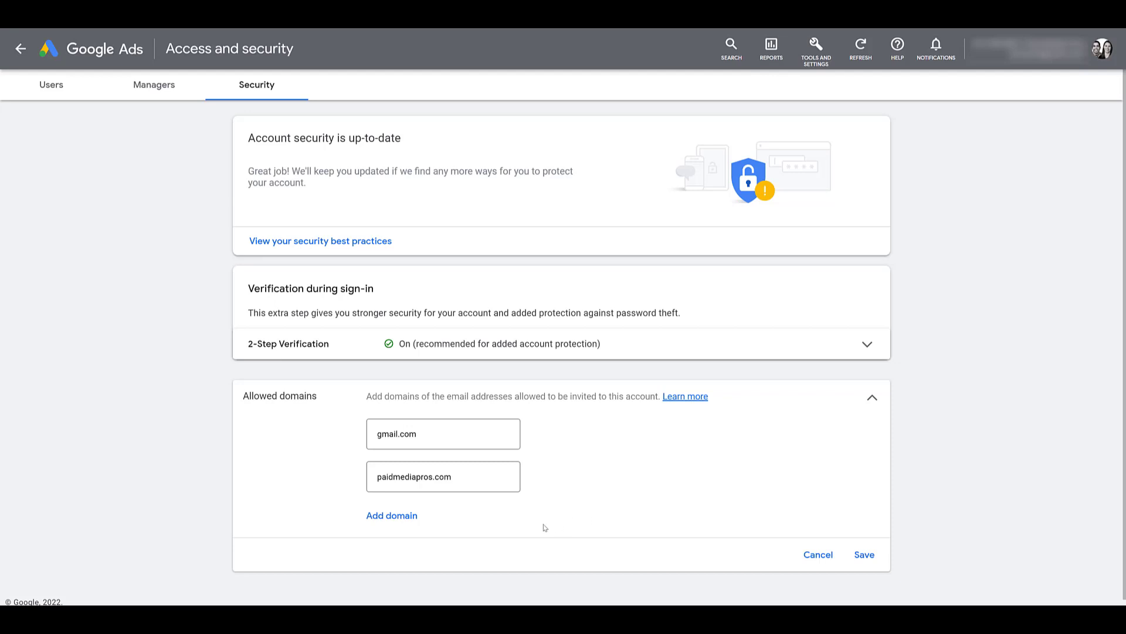
left_click(392, 516)
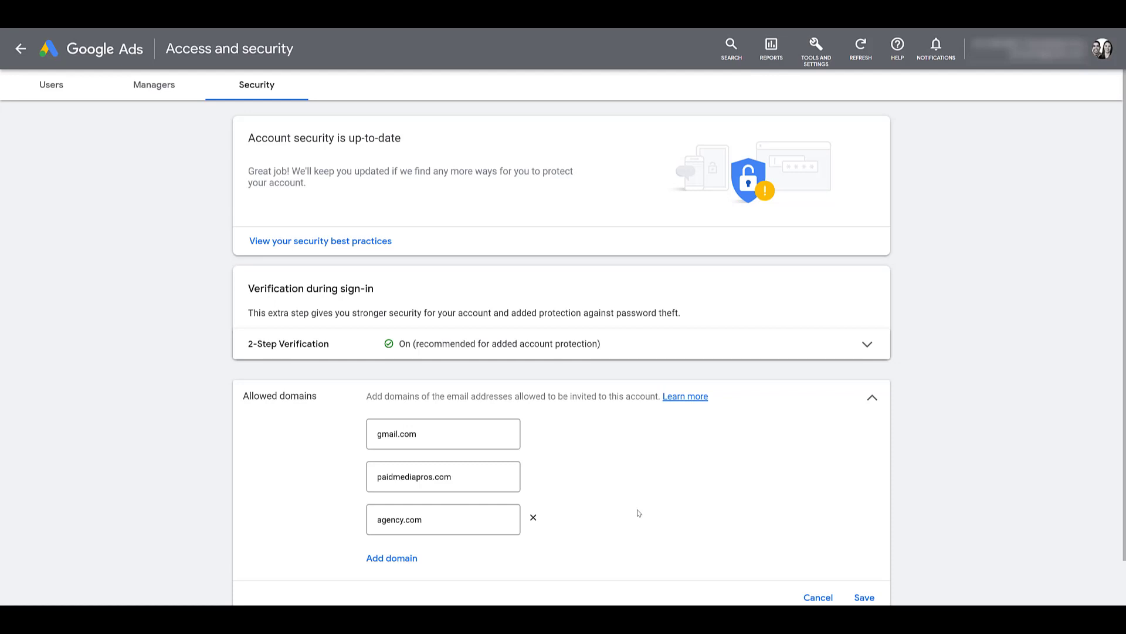
left_click(533, 517)
Discard the domain edits, then invite an aol.com e-mail address as a Read only user
left_click(817, 555)
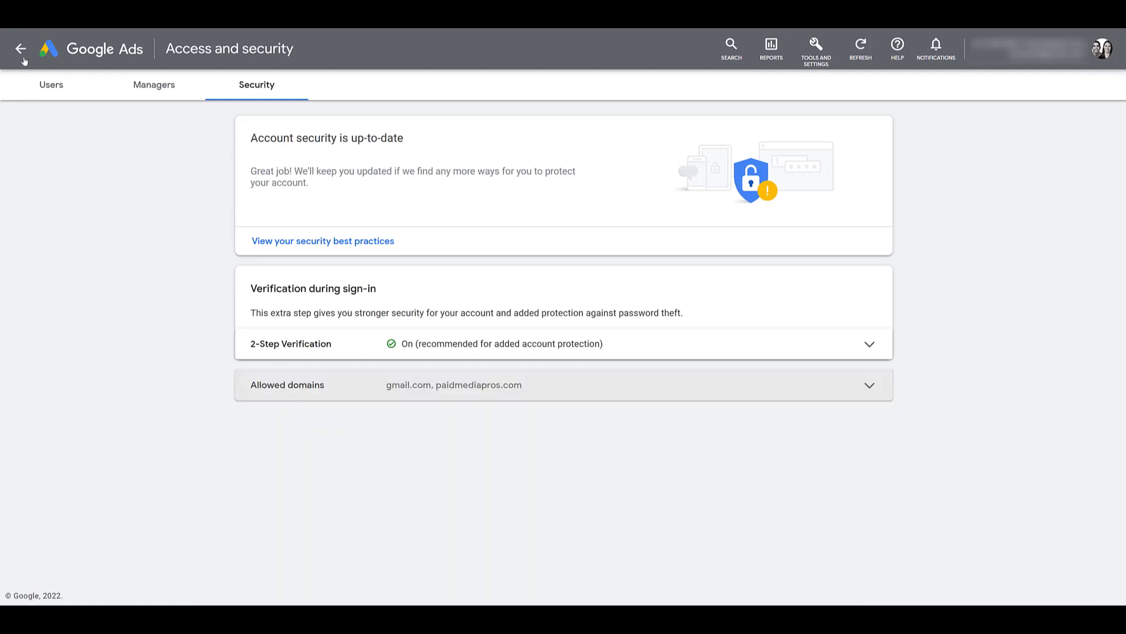
left_click(36, 87)
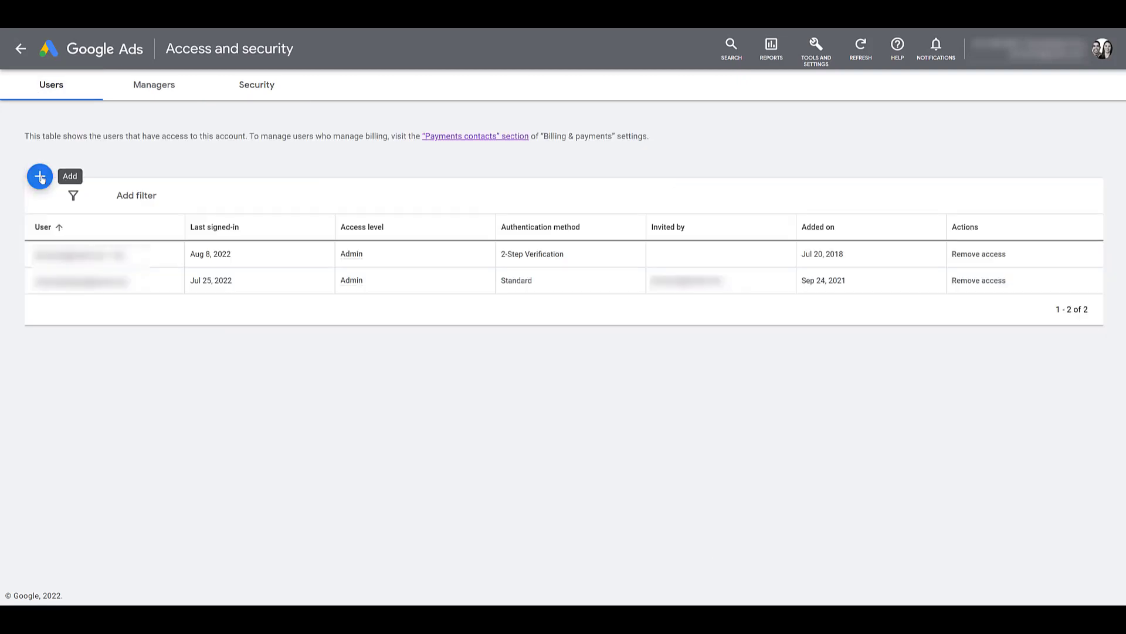
left_click(40, 178)
left_click(366, 262)
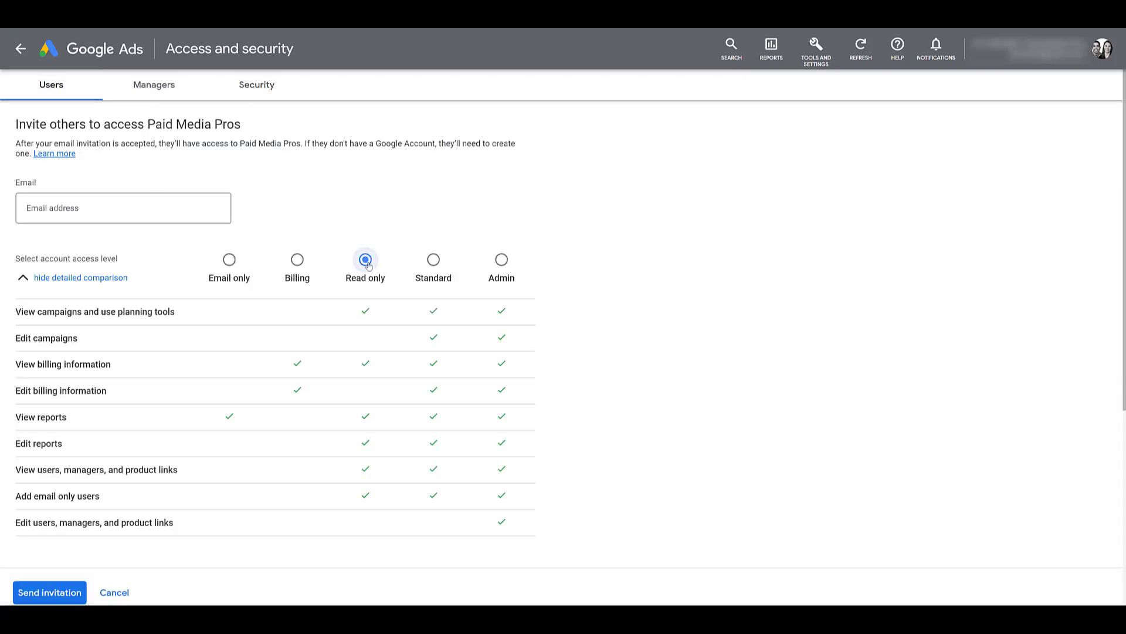
left_click(188, 206)
left_click(308, 221)
left_click(59, 594)
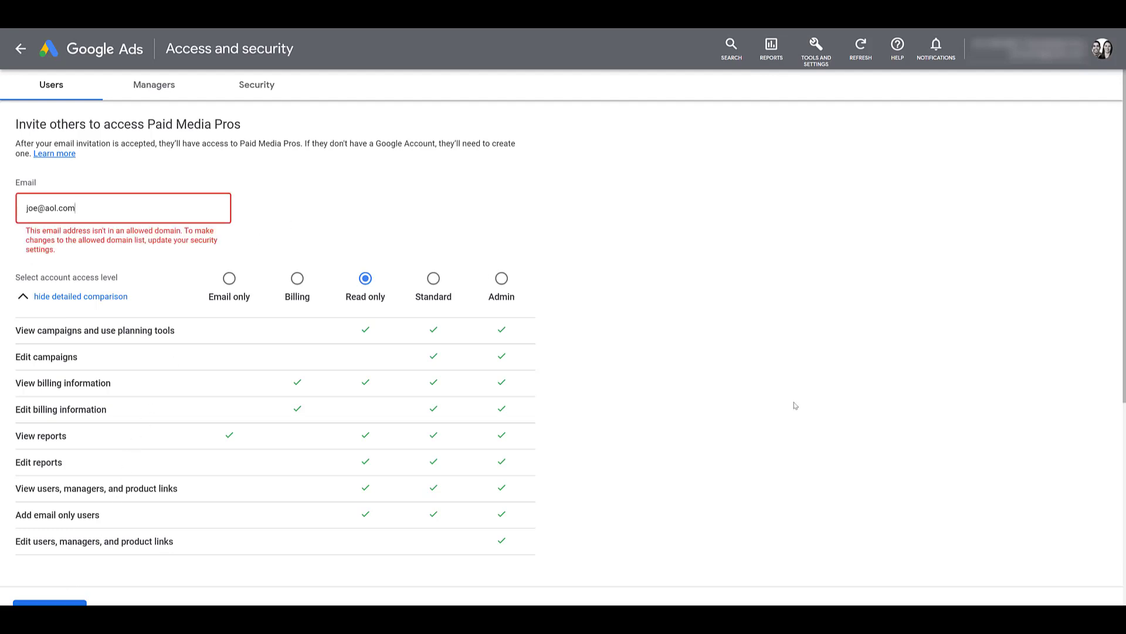